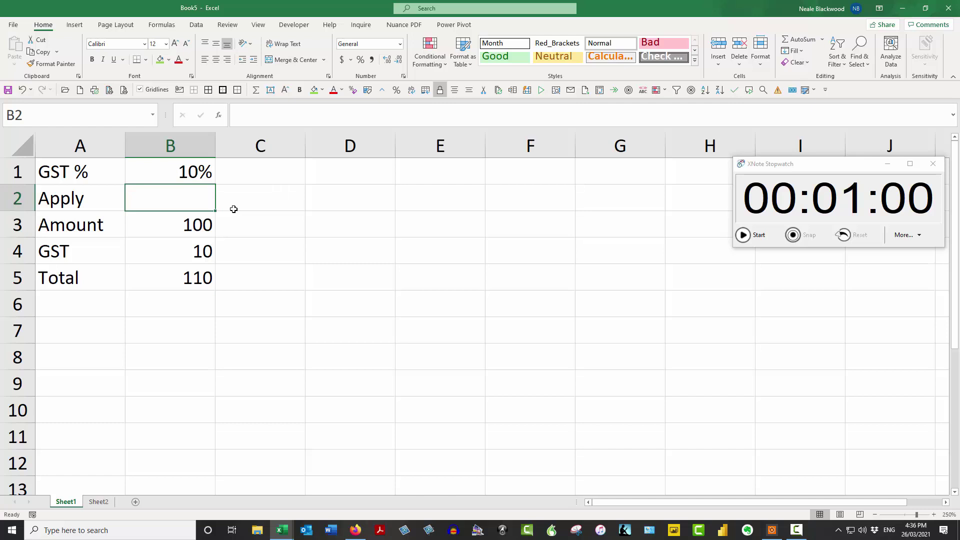
Check in the ribbon customization options that the Developer tab is enabled, and accept the settings.
left_click(292, 27)
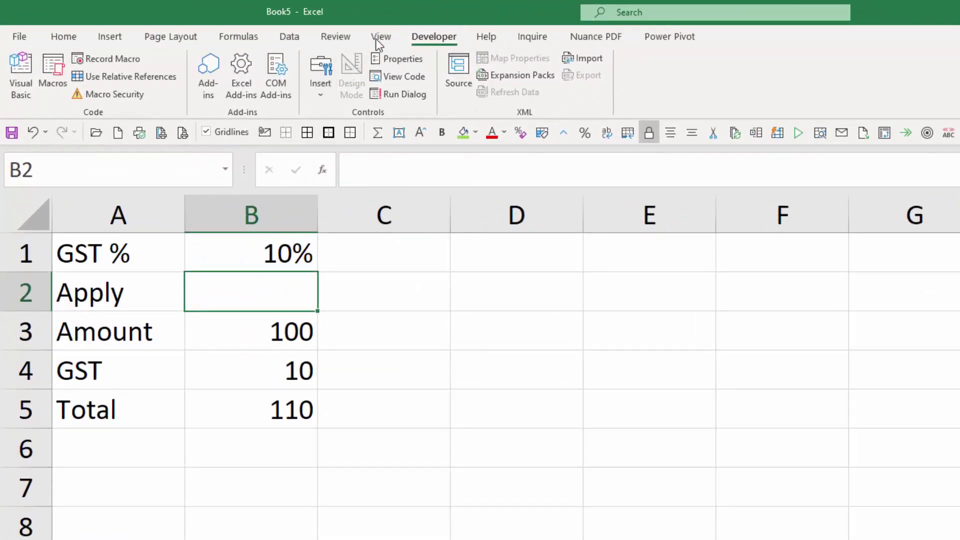
right_click(290, 42)
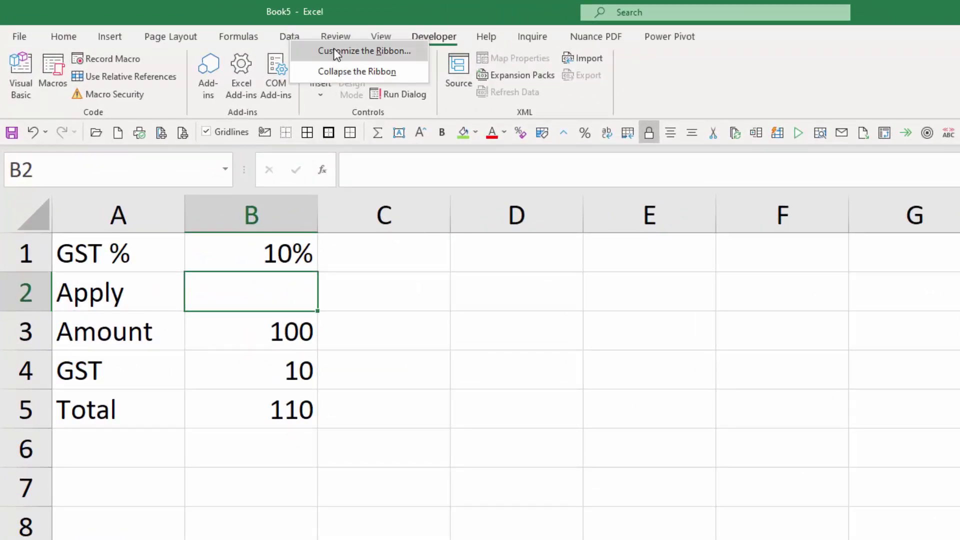
left_click(361, 51)
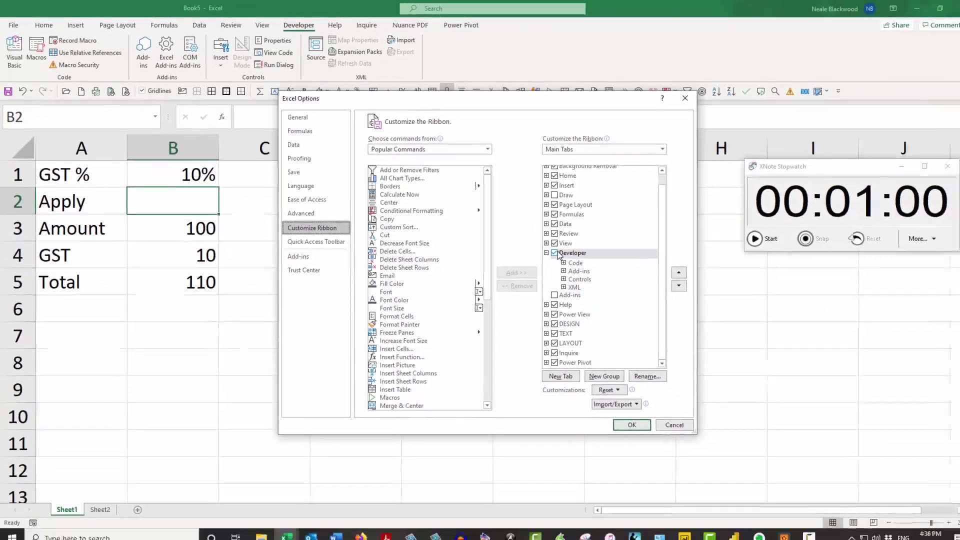
left_click(623, 418)
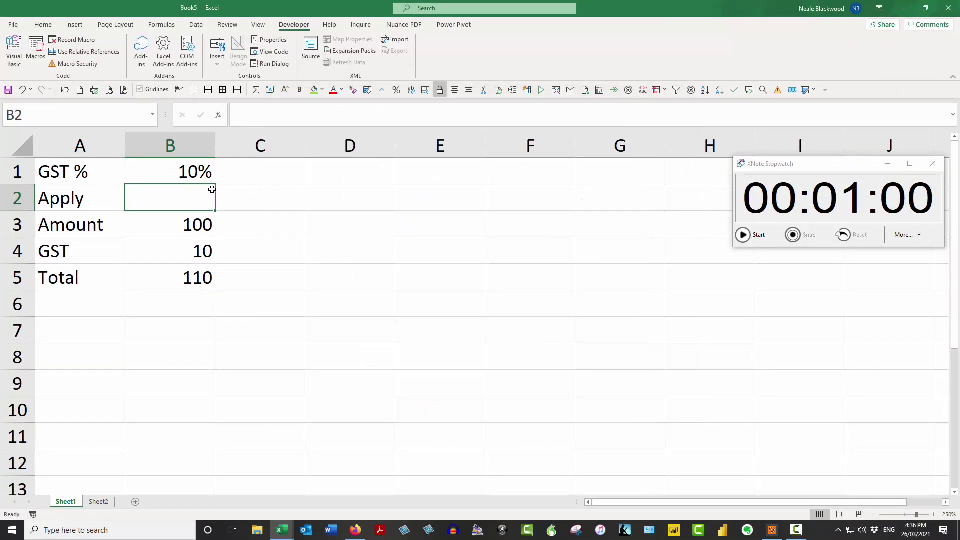
Start the stopwatch countdown and draw a form-control check box over cell B2.
left_click(745, 236)
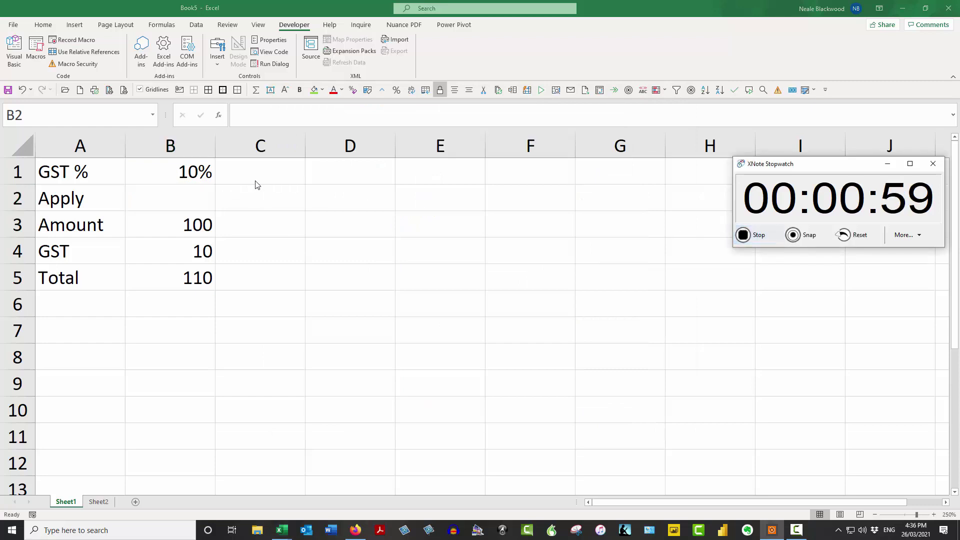
left_click(208, 194)
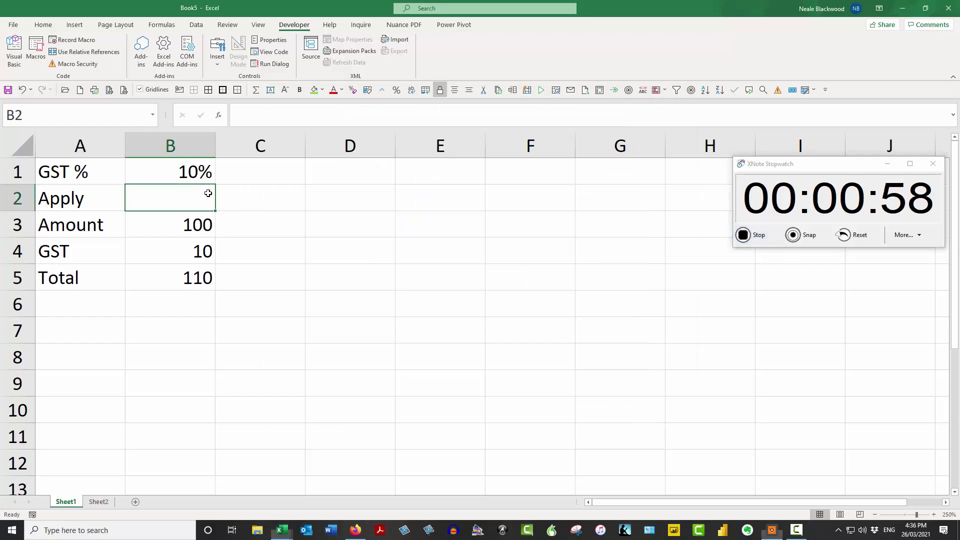
left_click(222, 69)
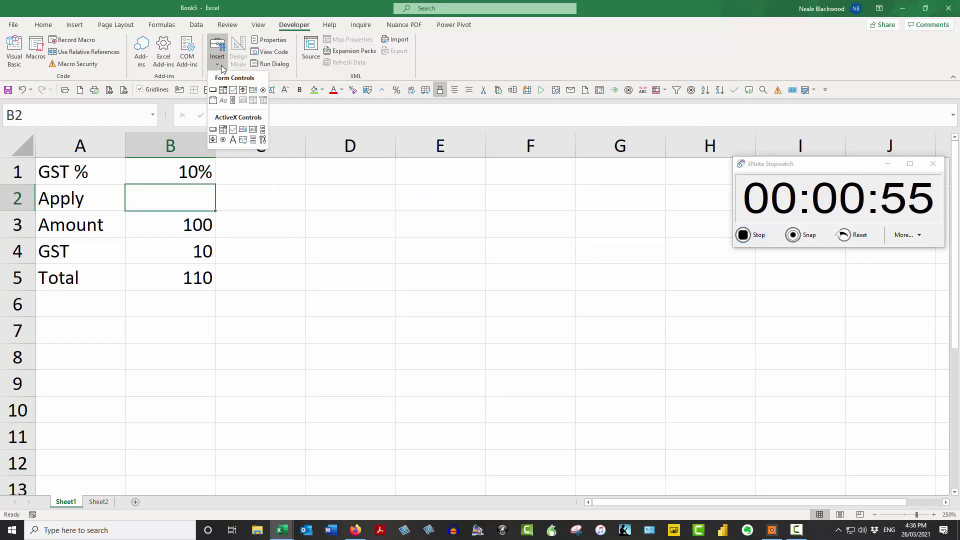
left_click(234, 91)
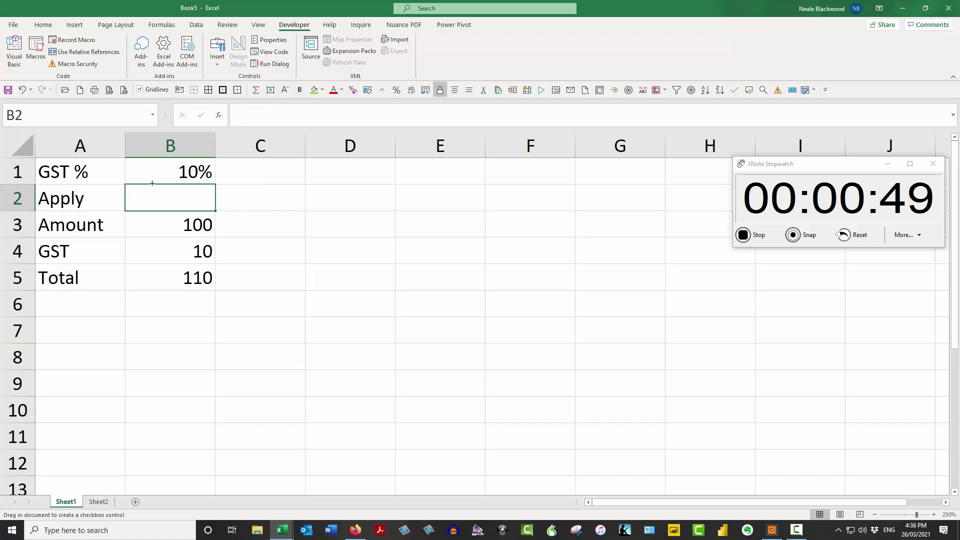
left_click_drag(153, 184, 211, 197)
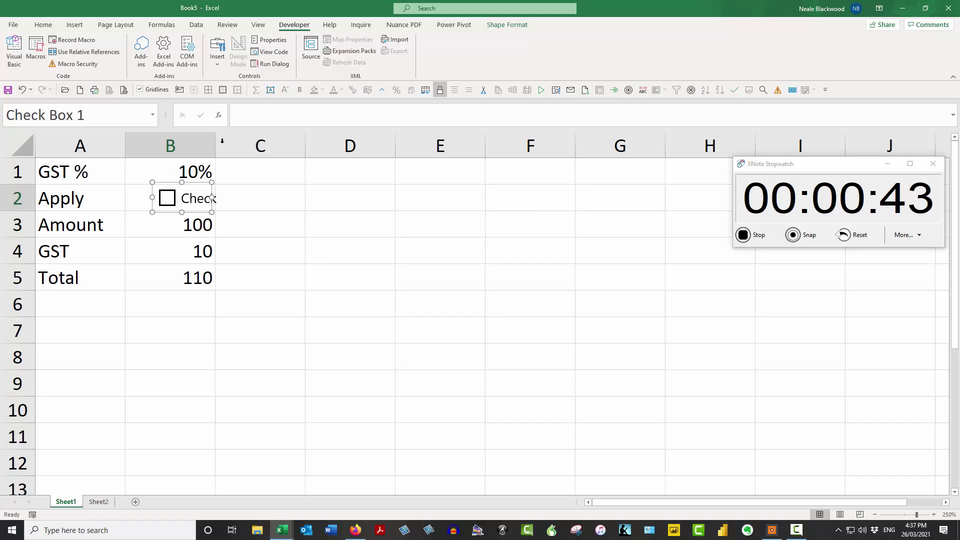
Link the check box to cell B2 with the reference =B2.
left_click(252, 116)
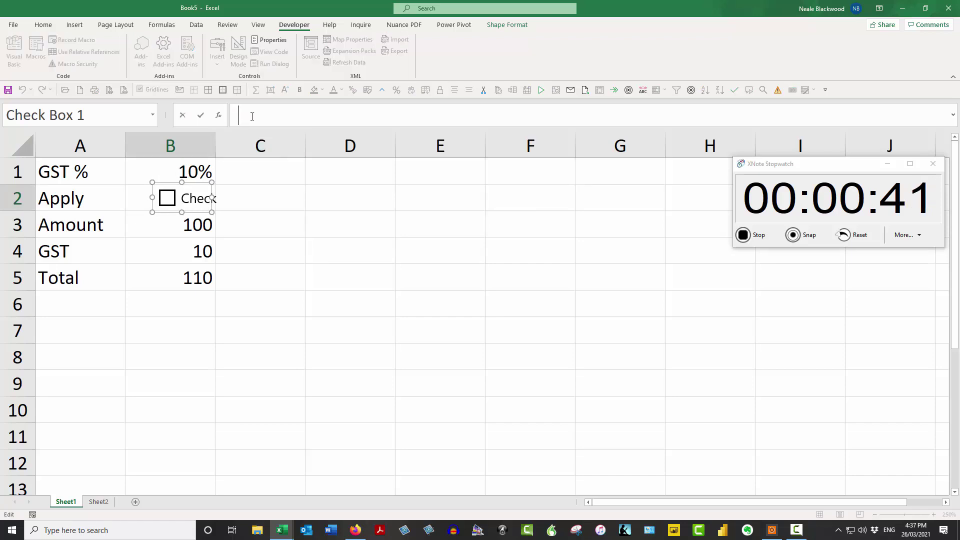
type("=")
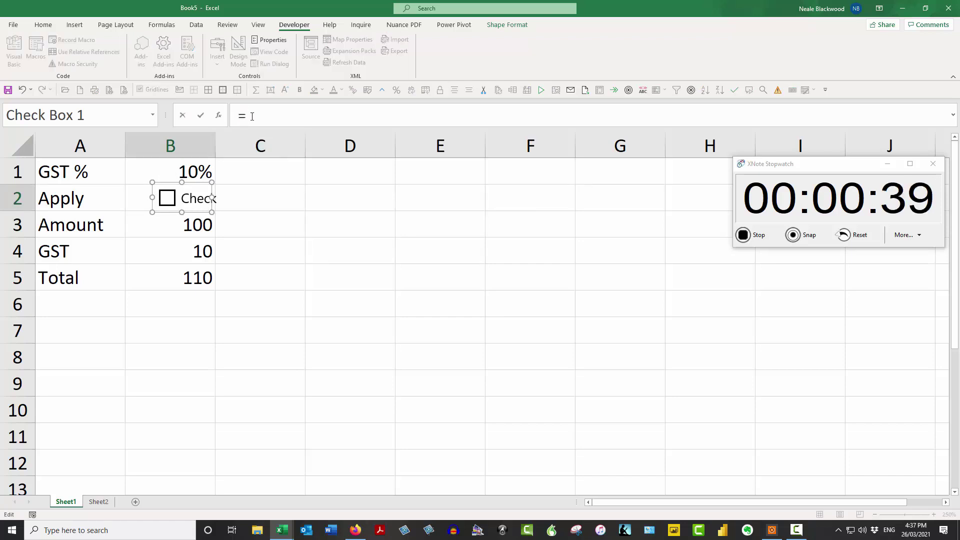
type("b2")
key("Return")
Delete the check box's entire caption so only the box remains, and deselect it.
left_click(212, 198)
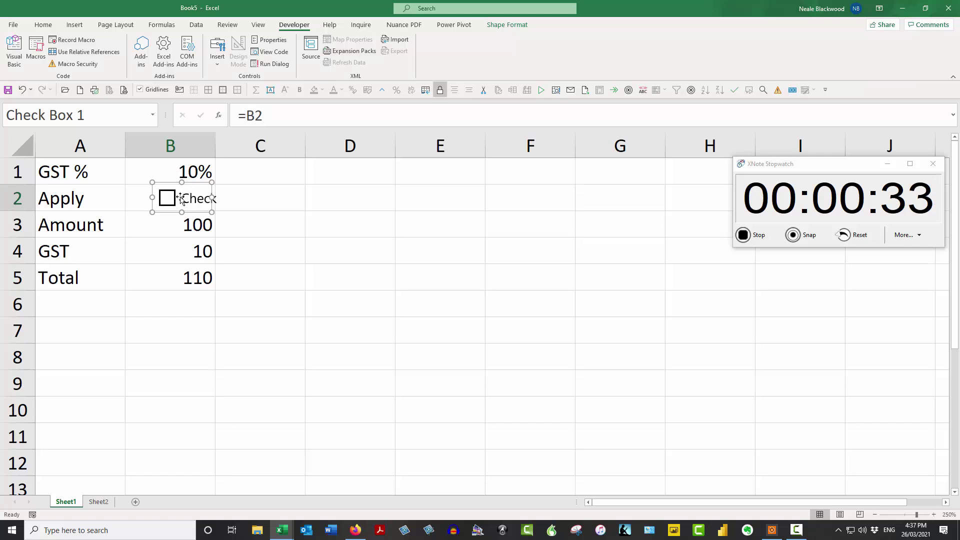
key("Delete")
key("Delete")
key("Delete")
key("Delete")
key("Delete")
key("Delete")
key("Delete")
key("Delete")
key("Delete")
key("Delete")
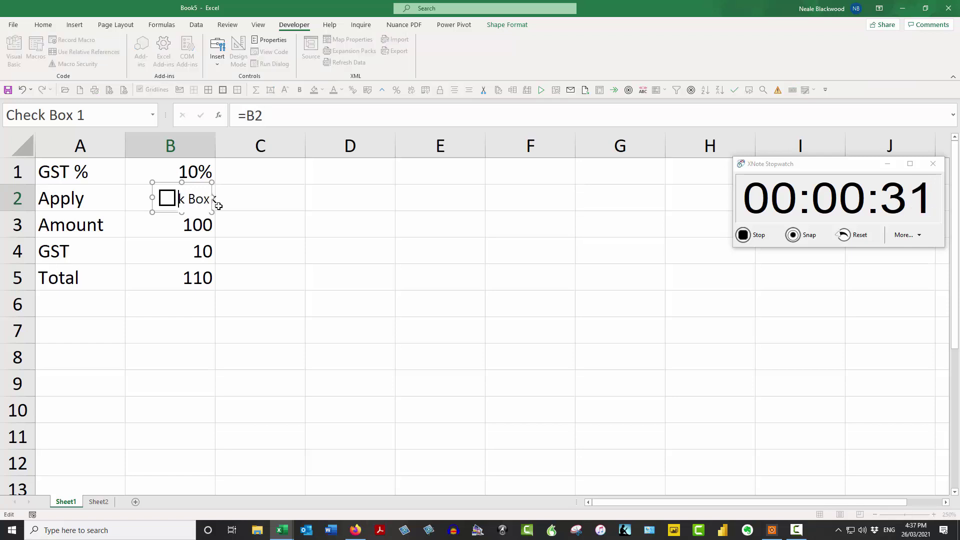
key("Delete")
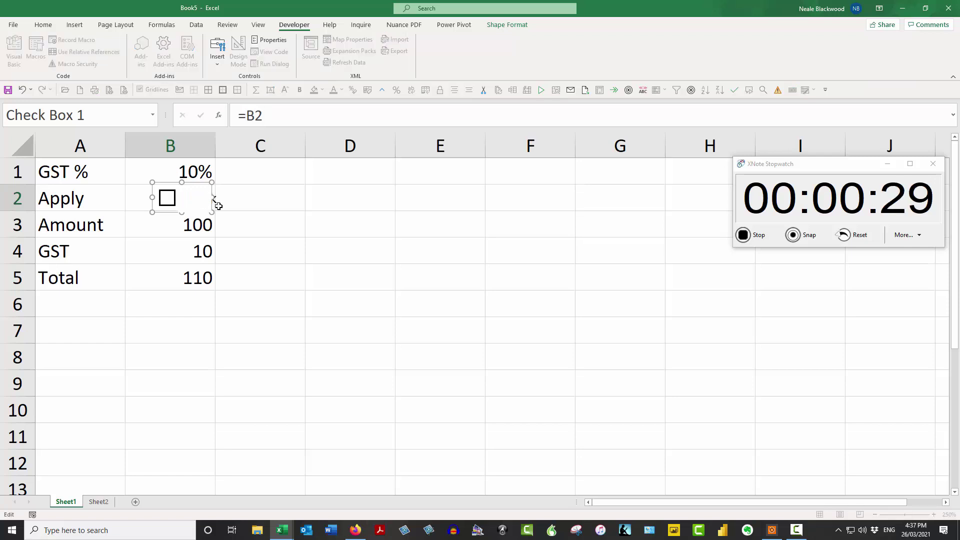
left_click(248, 197)
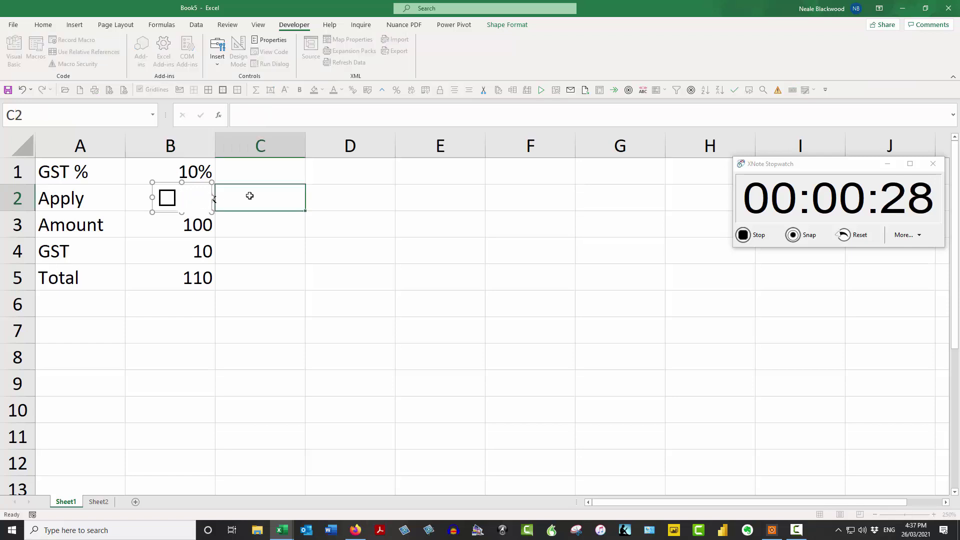
Change the GST formula in B4 to =IF(B2,B3*B1,0) and stop the stopwatch countdown.
left_click(196, 252)
left_click(247, 119)
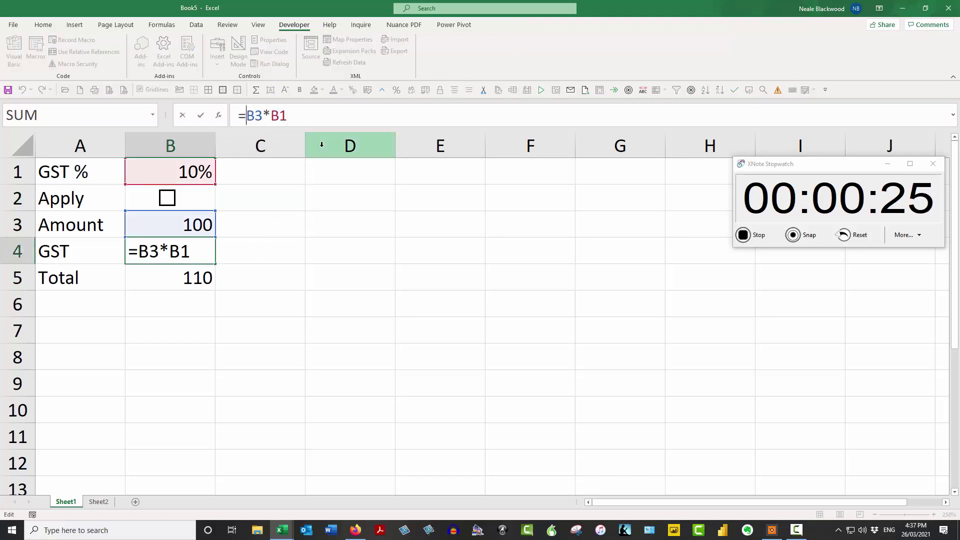
type("if")
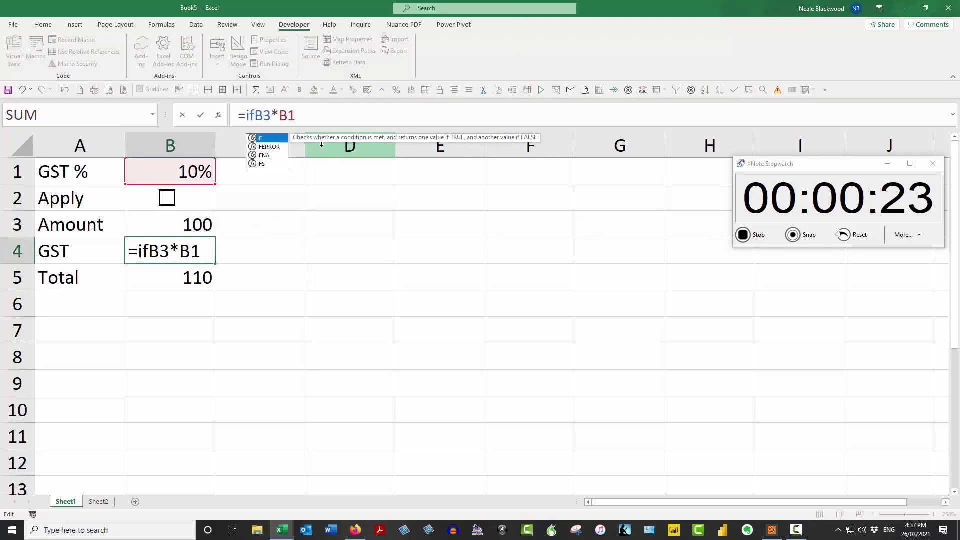
key("Tab")
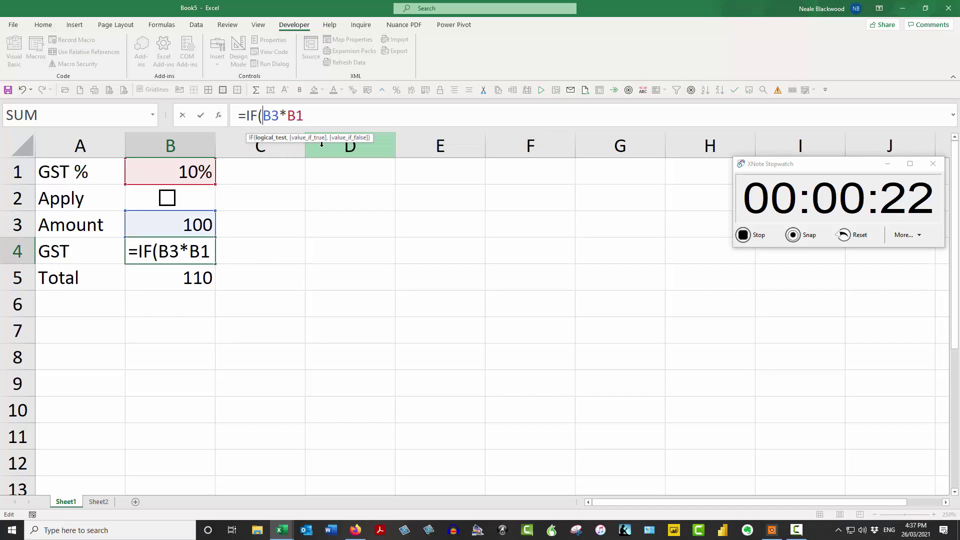
left_click(259, 198)
key("Left")
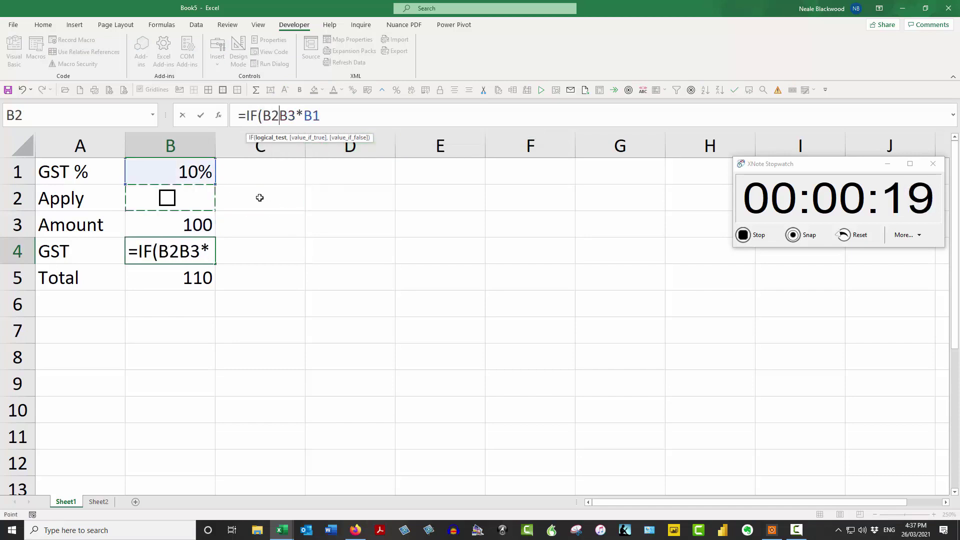
type(",")
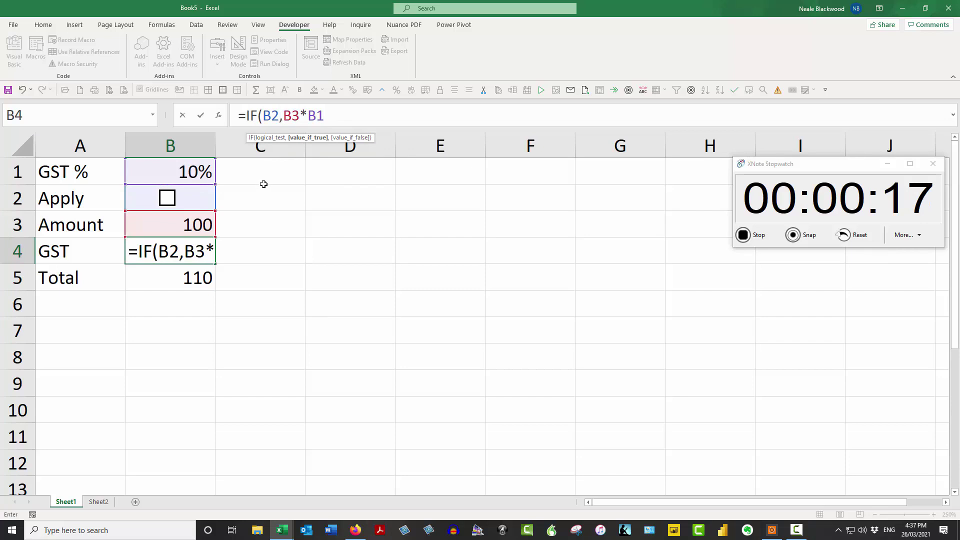
left_click(356, 113)
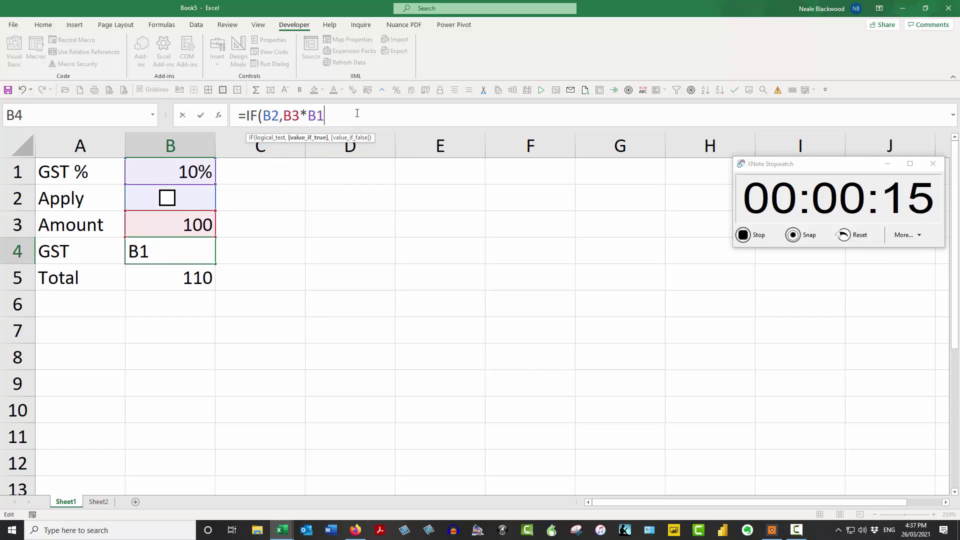
type(",0)")
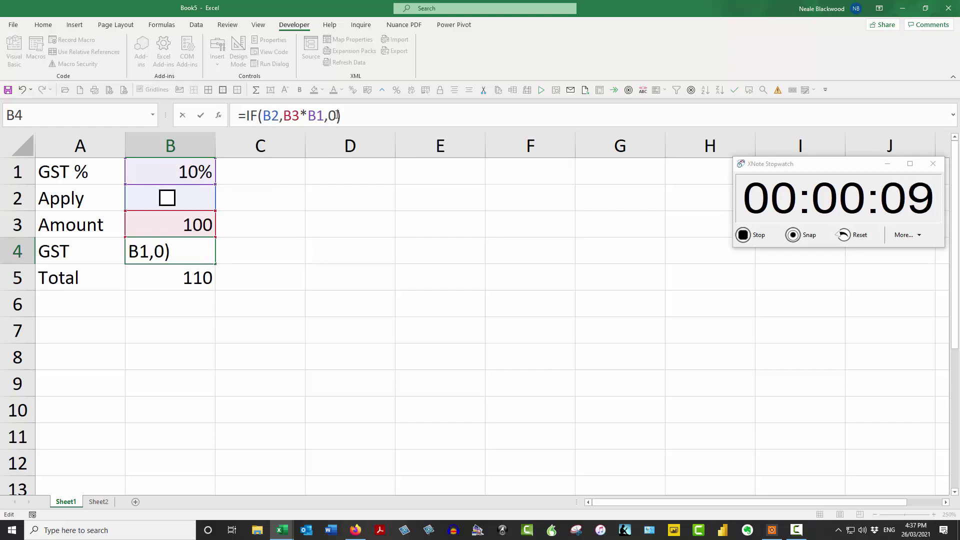
left_click(201, 116)
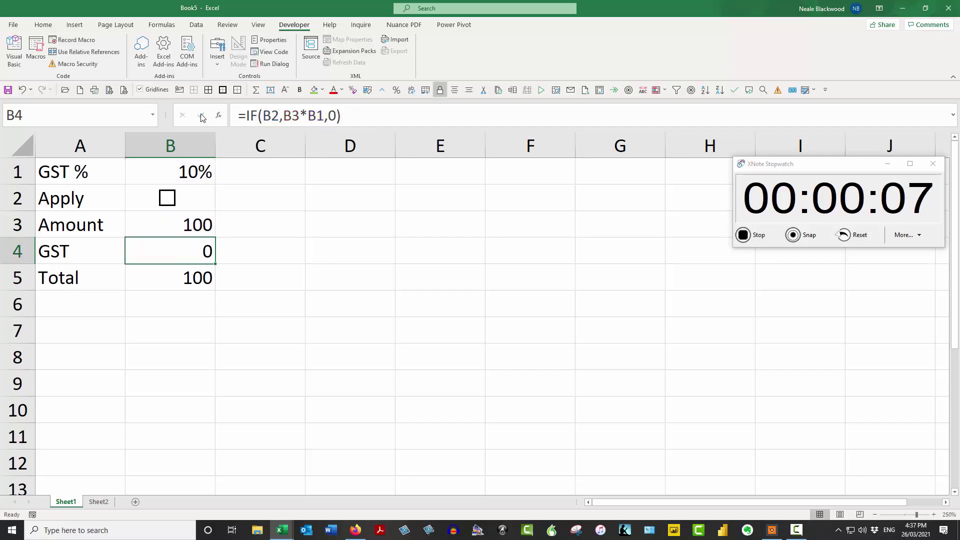
left_click(740, 236)
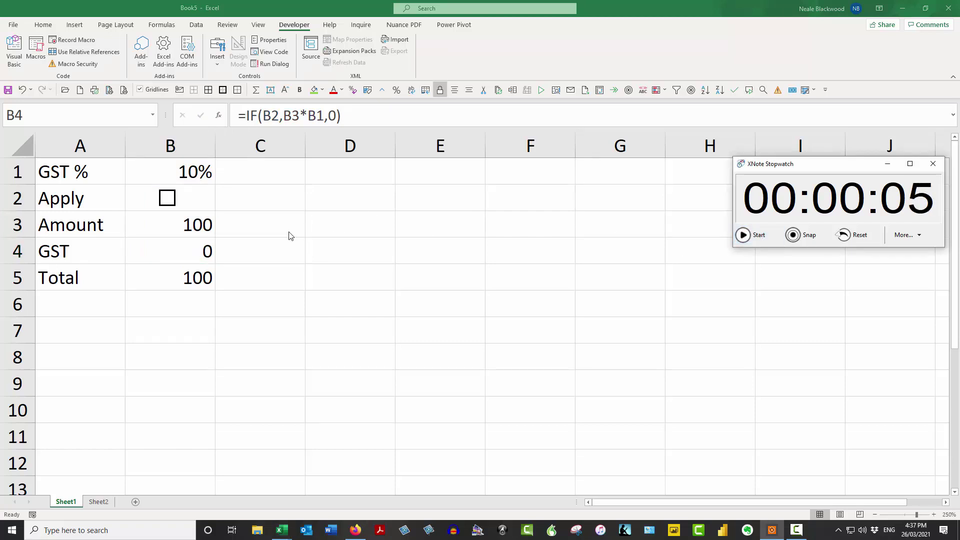
Test the check box over B2 by switching it on and off, leaving it cleared.
left_click(172, 203)
left_click(171, 203)
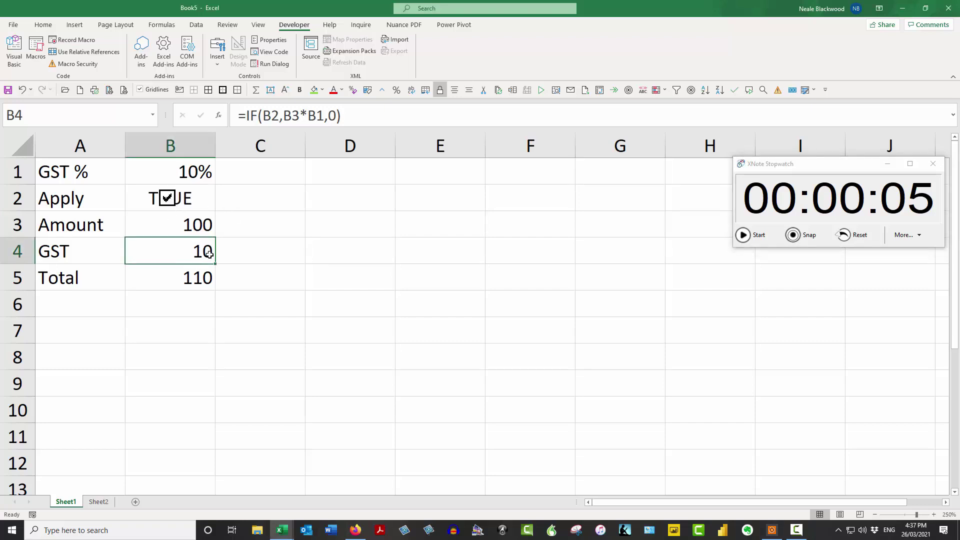
left_click(169, 201)
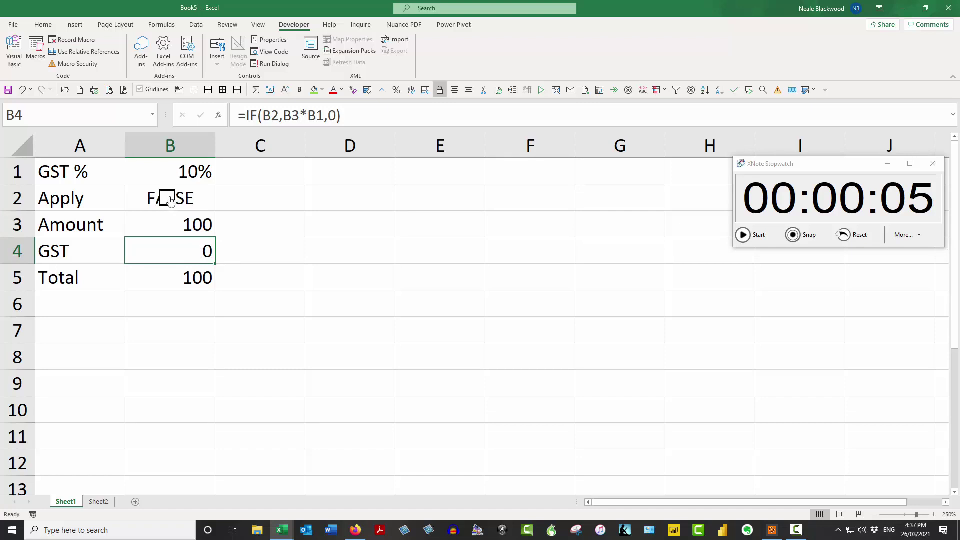
Move the check box out of B2 into cell C2 and deselect it.
right_click(174, 201)
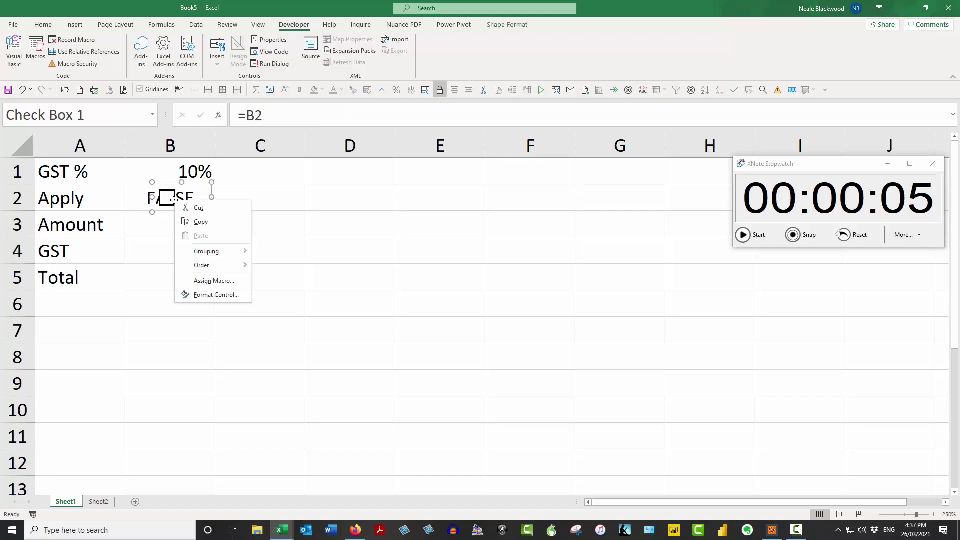
left_click(212, 193)
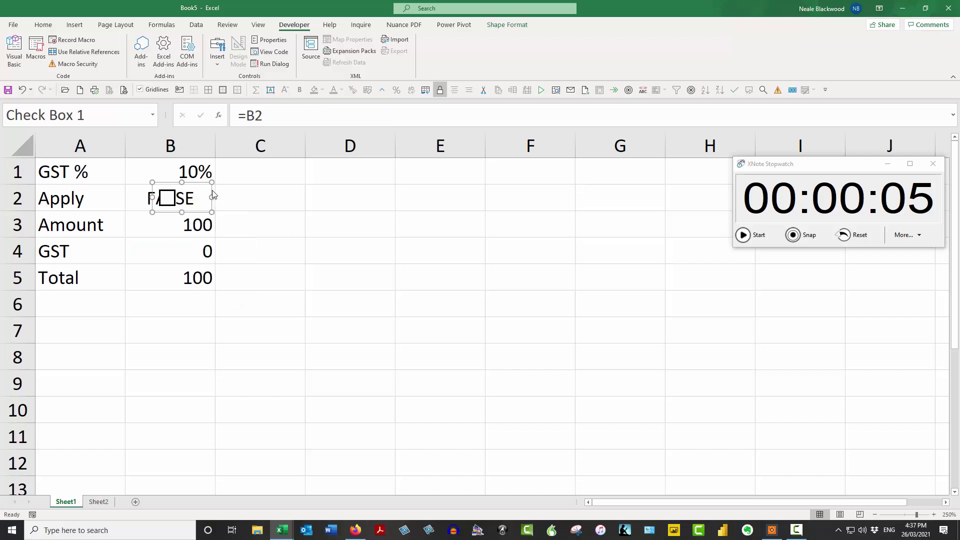
left_click_drag(215, 195, 275, 192)
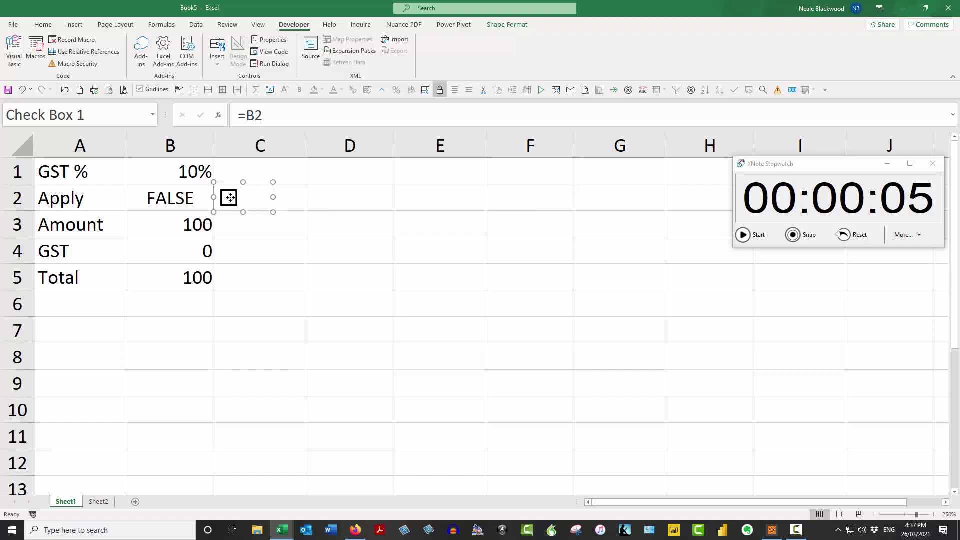
left_click(343, 199)
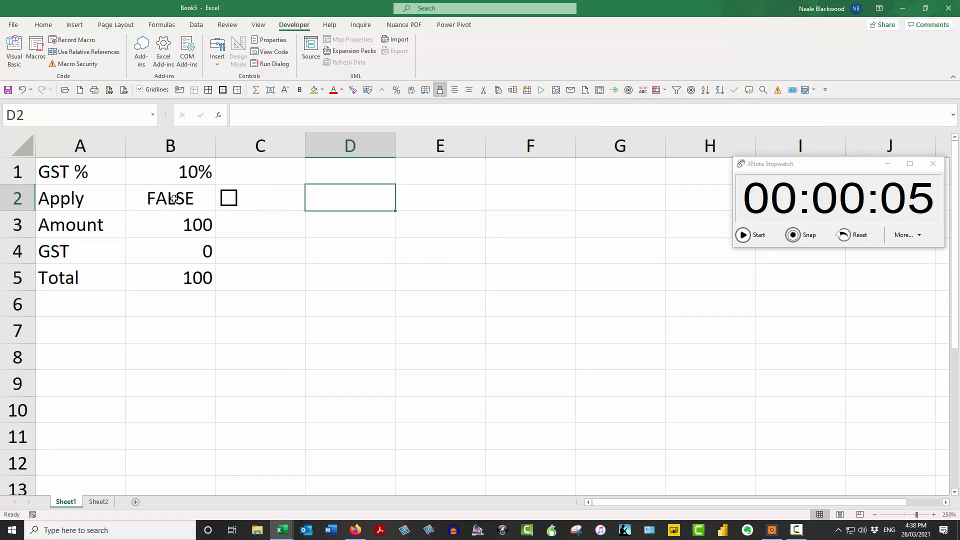
Toggle the check box in C2 several times to test the GST calculation, leaving it cleared.
left_click(228, 198)
left_click(230, 201)
left_click(229, 199)
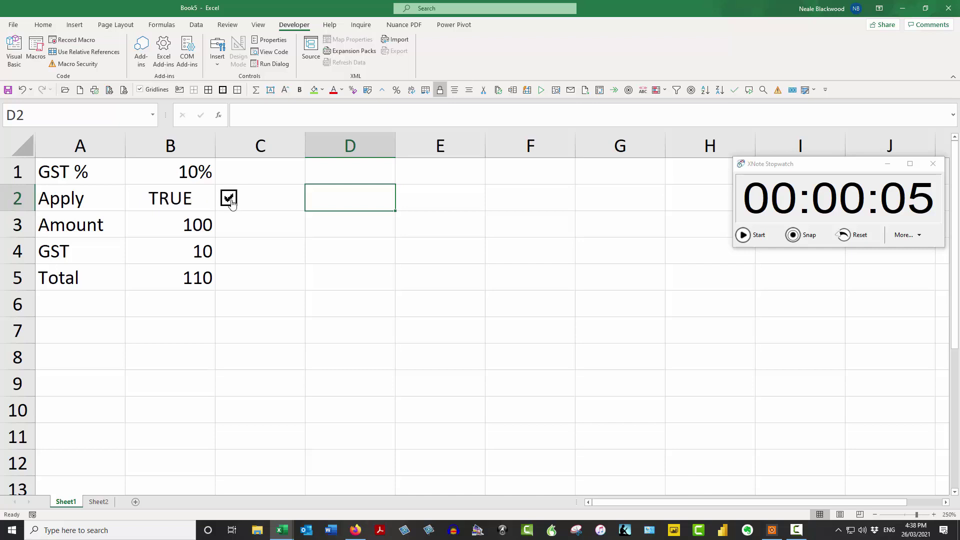
left_click(229, 200)
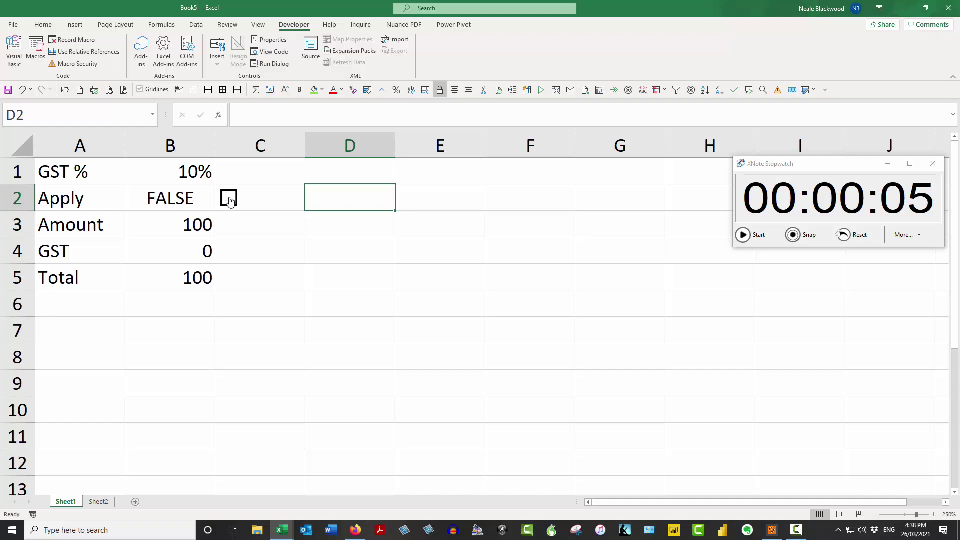
left_click(230, 200)
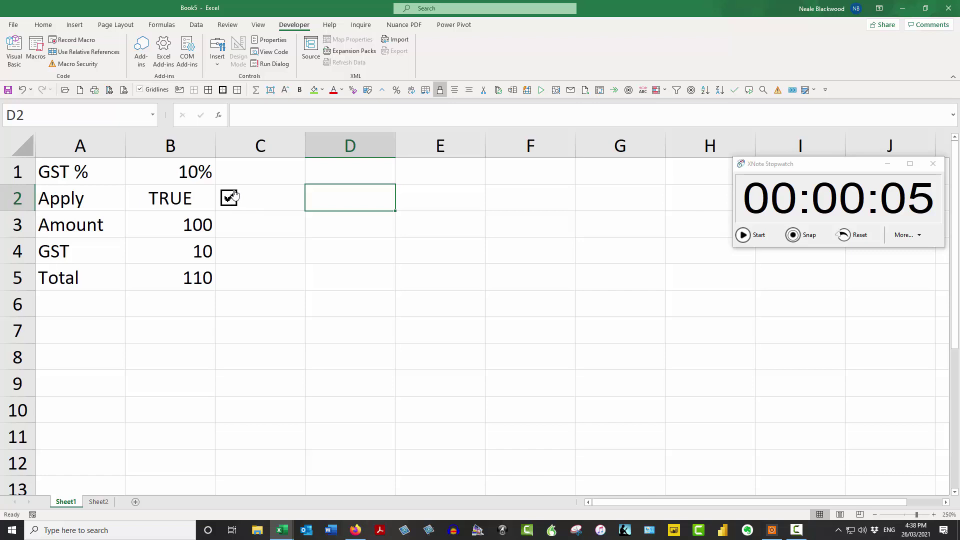
left_click(231, 198)
Select the check box to view its cell link, and select the linked cell B2.
right_click(248, 198)
key("Escape")
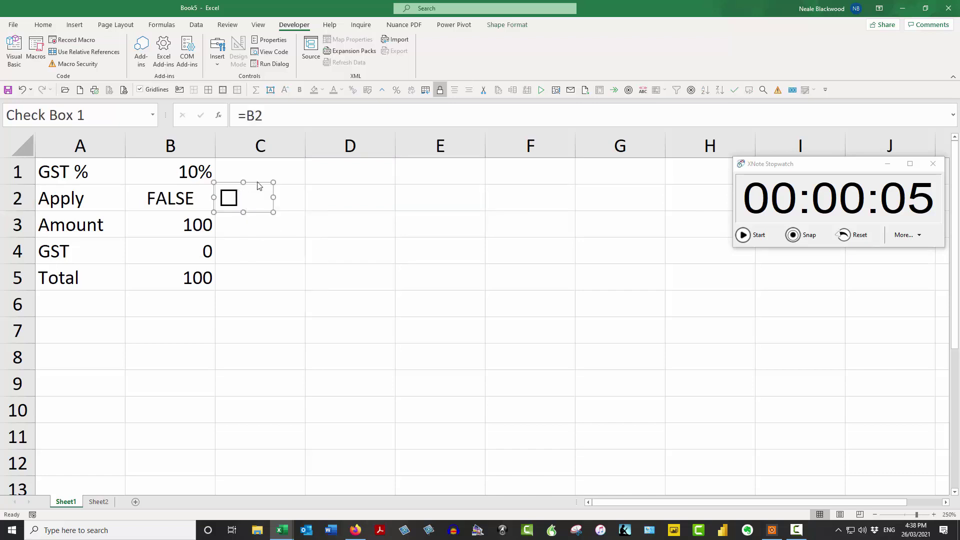
left_click(198, 197)
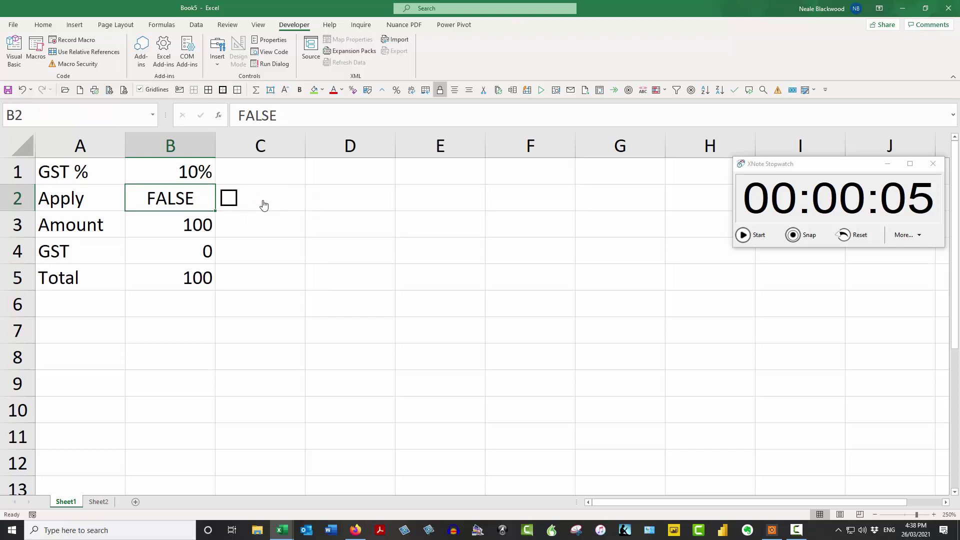
Hide the displayed value of cell B2 by applying the custom number format ;;;.
key("ctrl+1")
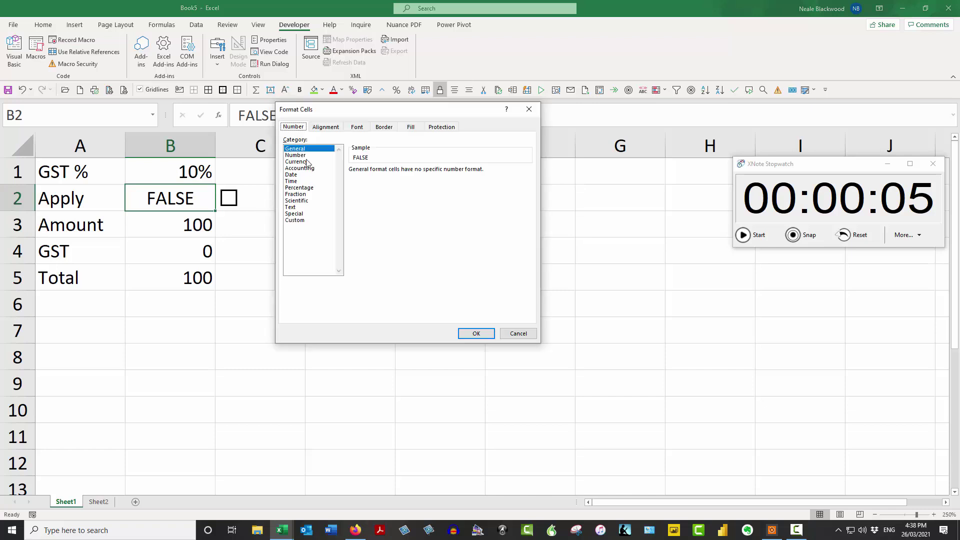
left_click(295, 220)
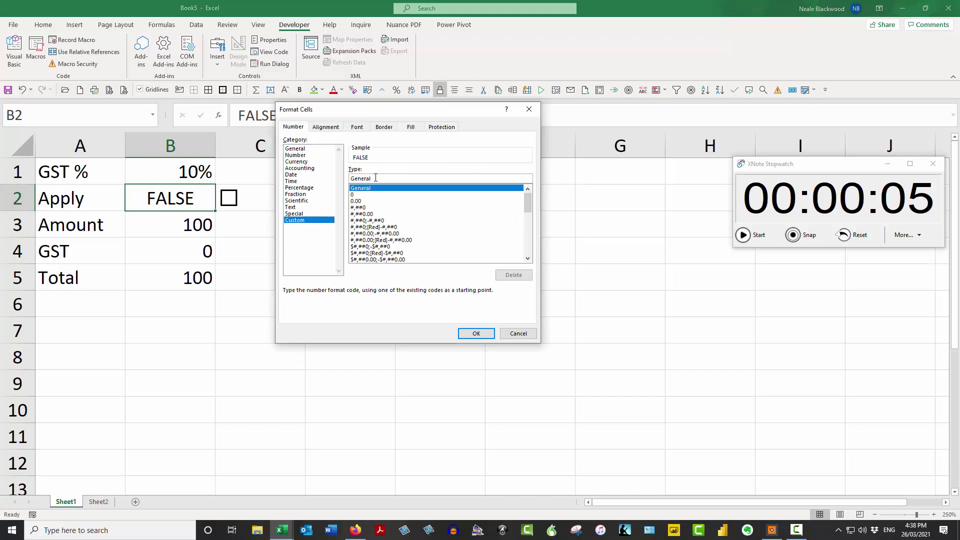
type(";;;")
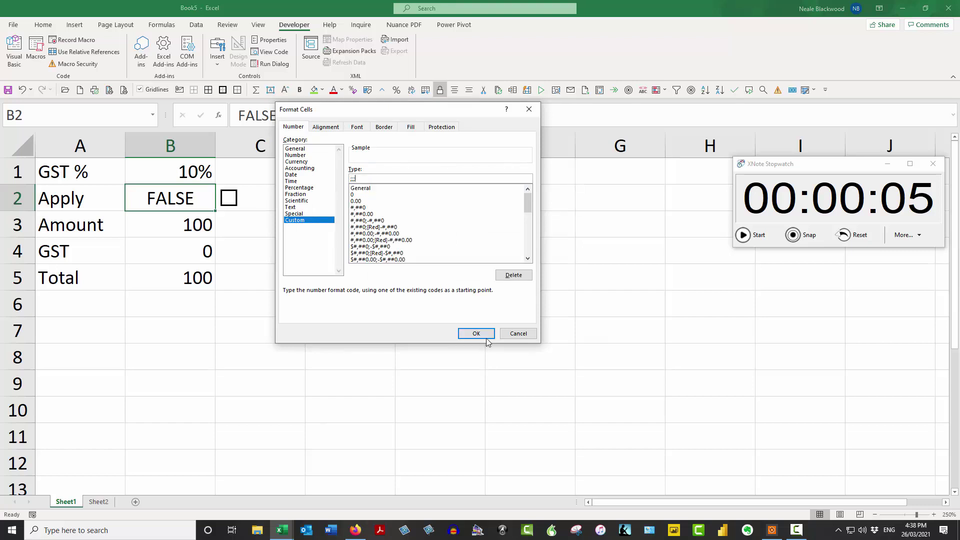
left_click(473, 331)
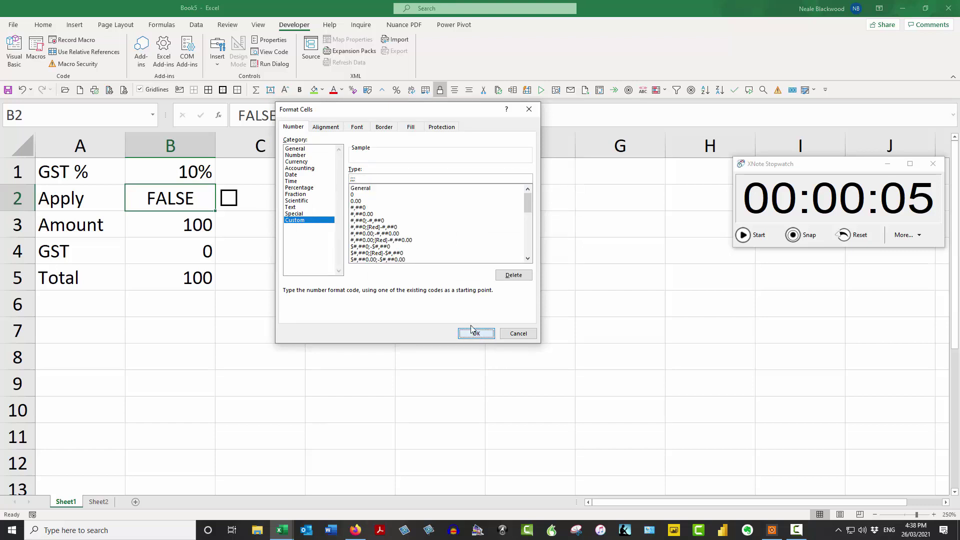
Move the check box from C2 back over cell B2, deselect it, and select B2 to view its underlying value.
right_click(232, 201)
left_click(259, 183)
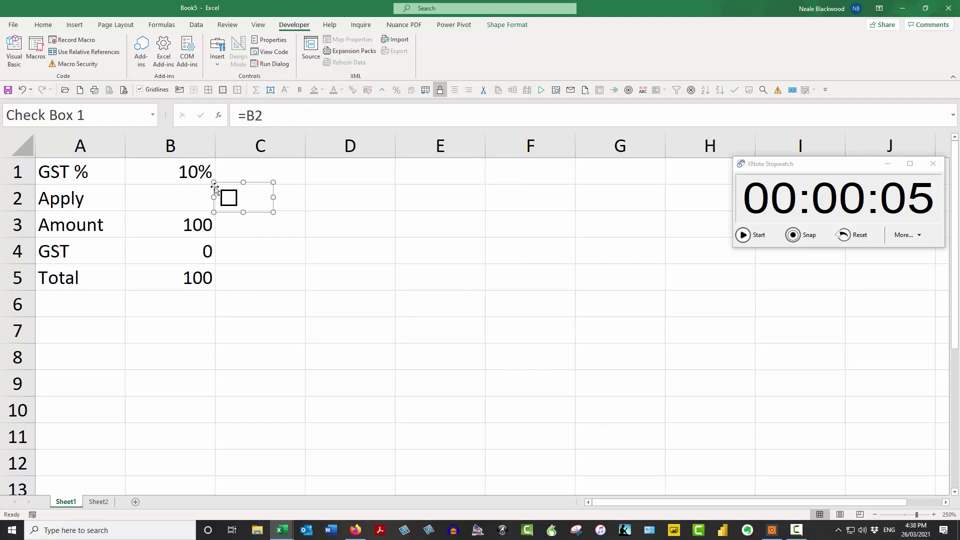
left_click_drag(248, 187, 191, 183)
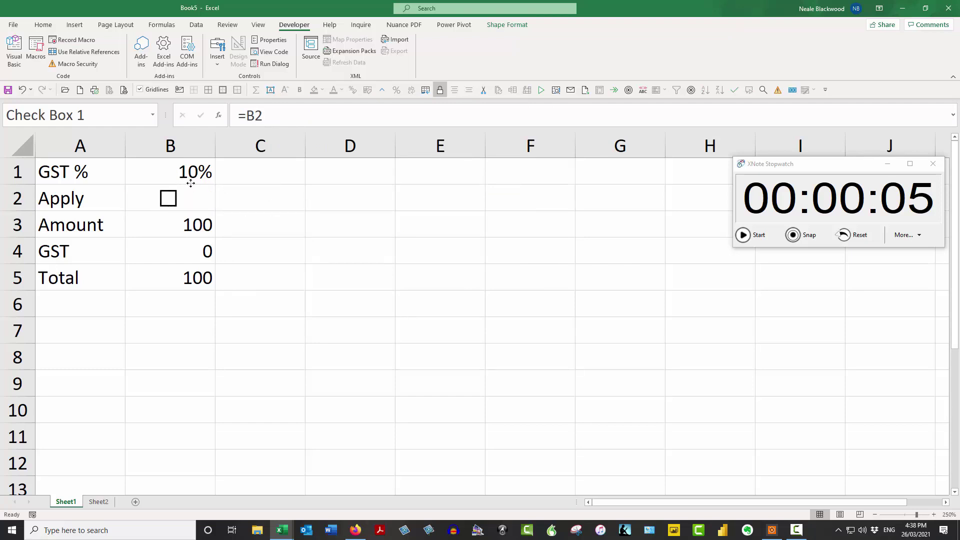
left_click(267, 208)
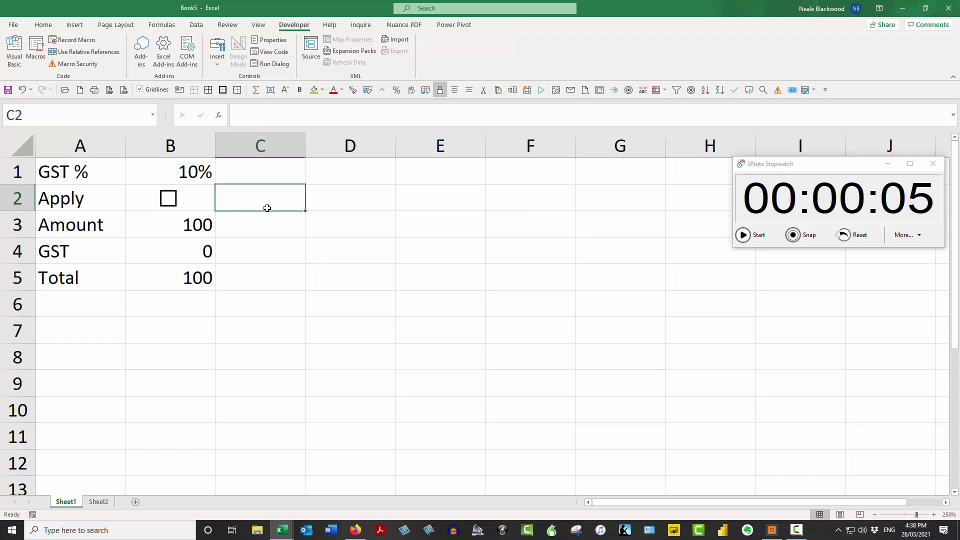
key("Left")
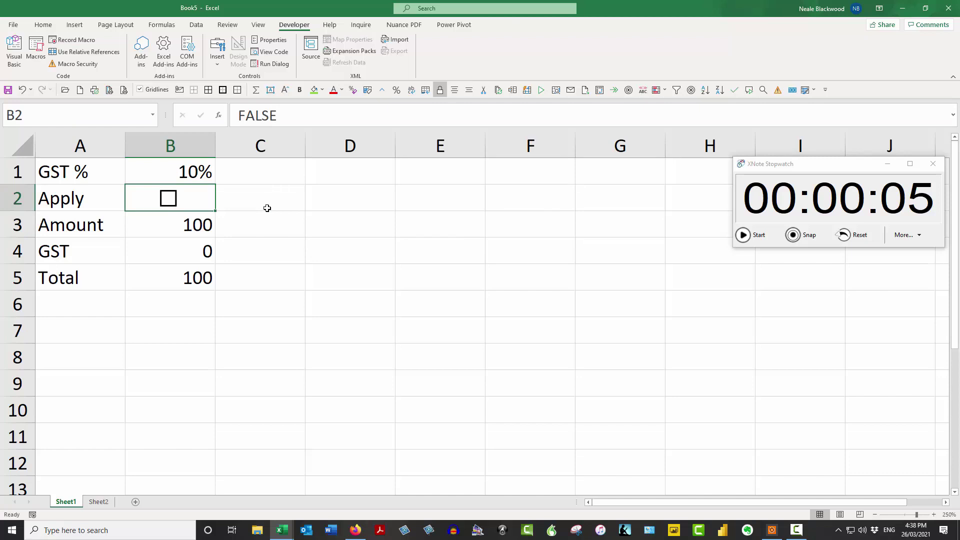
Try adding =true after B2 in the logical test of the IF formula in B4, and remove it again.
left_click(185, 252)
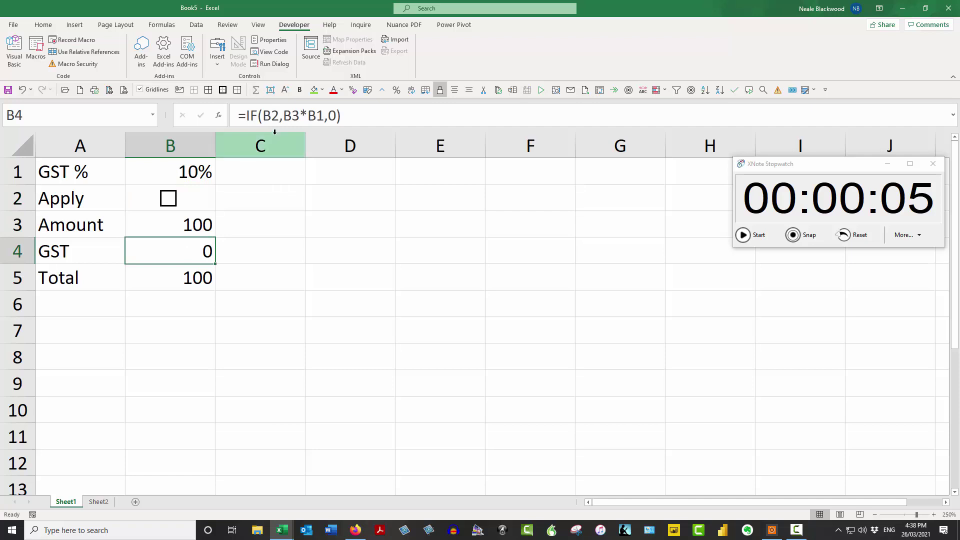
left_click(280, 116)
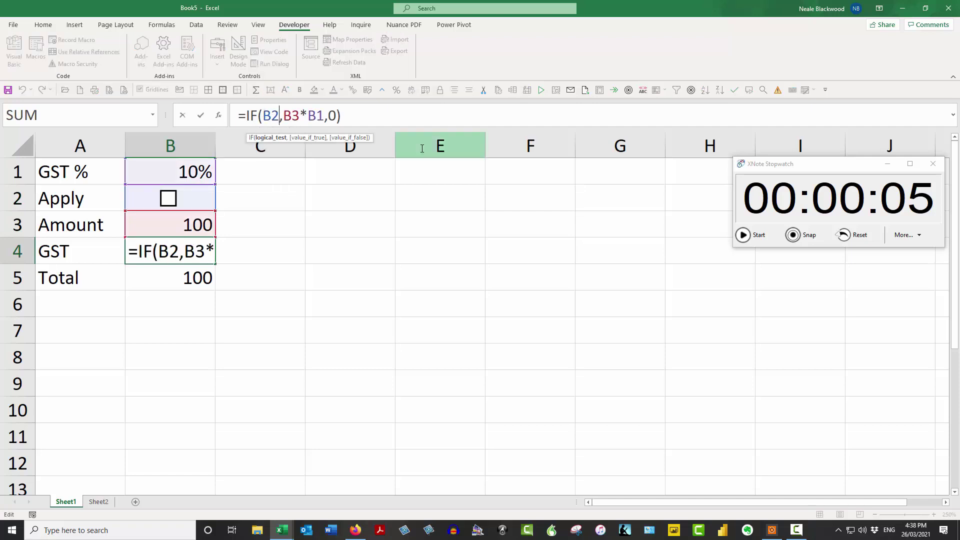
type("=true")
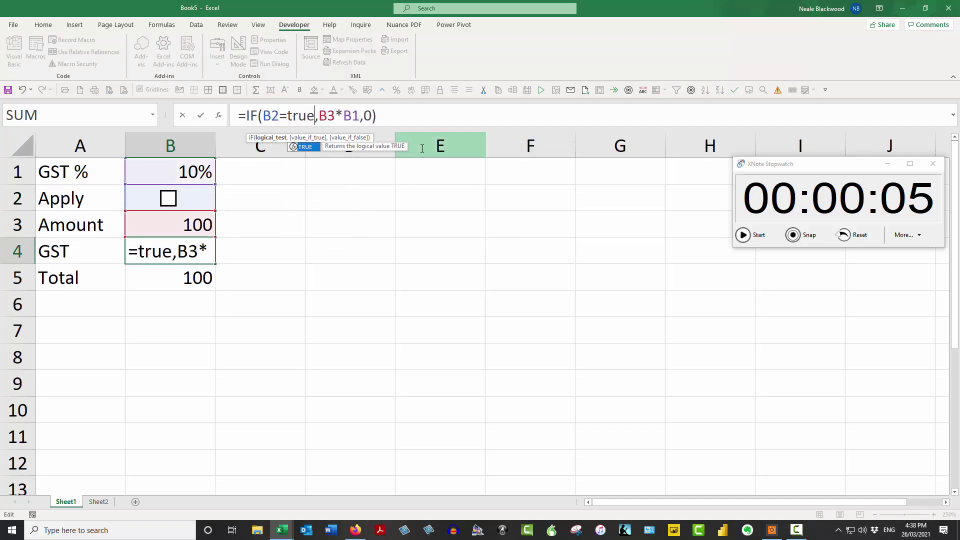
left_click(281, 115)
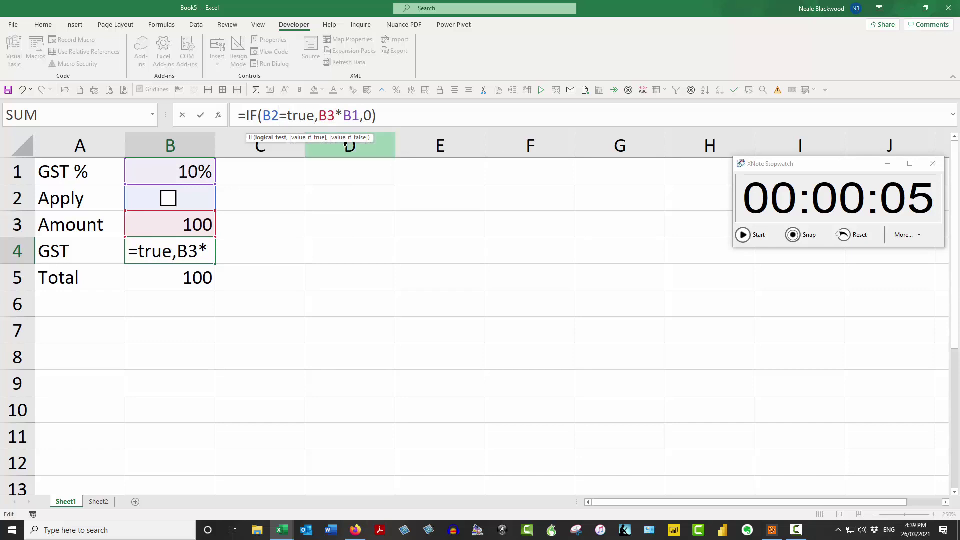
key("Delete")
key("Delete")
key("Delete")
key("Delete")
key("Delete")
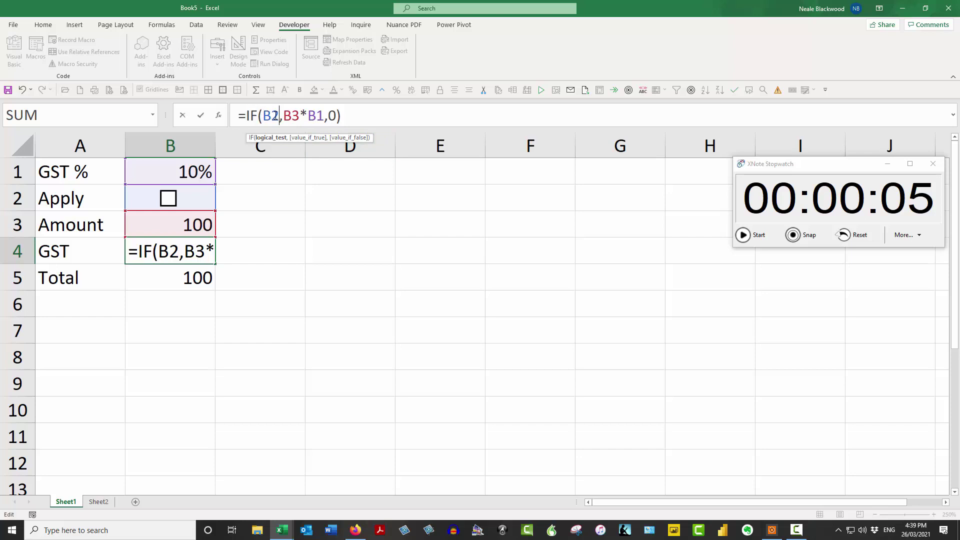
Examine the B3*B1 and 0 arguments of the IF formula in B4, and close the formula without changes.
left_click_drag(282, 115, 324, 115)
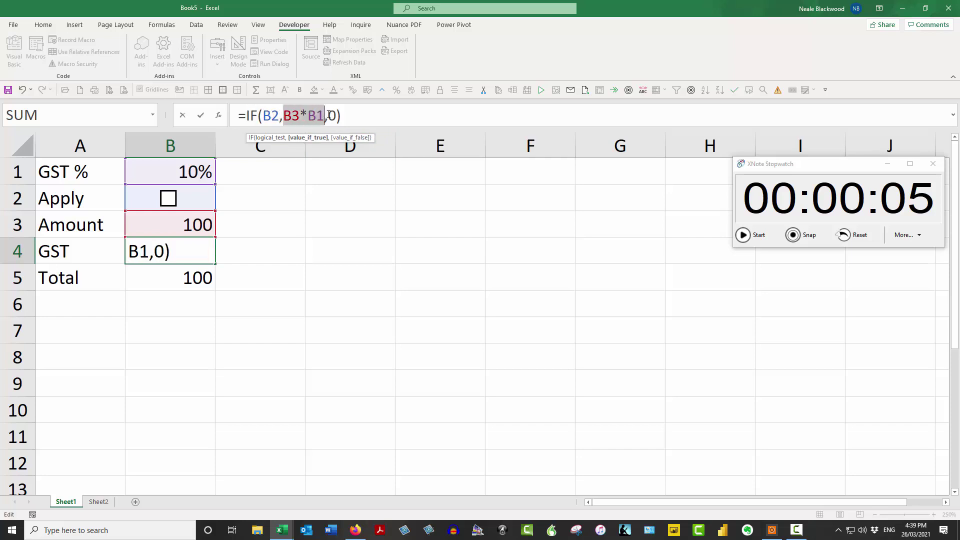
left_click(328, 115)
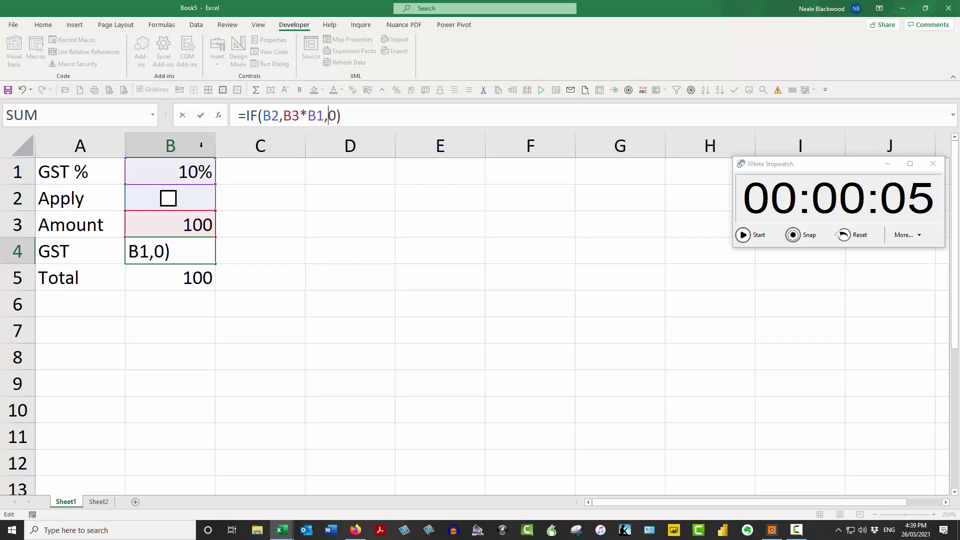
left_click(200, 115)
Toggle the check box over B2 to test the GST calculation, leaving it ticked.
left_click(165, 199)
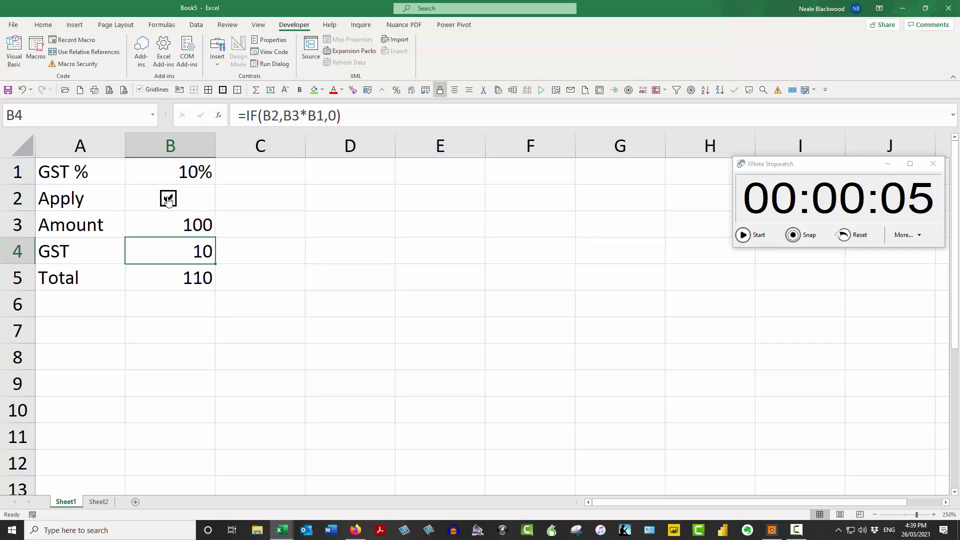
left_click(168, 199)
left_click(168, 199)
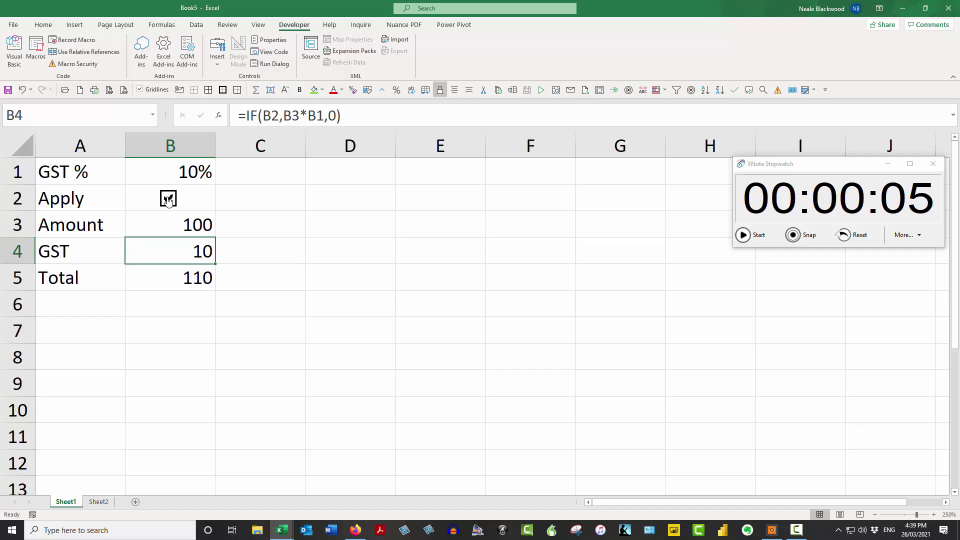